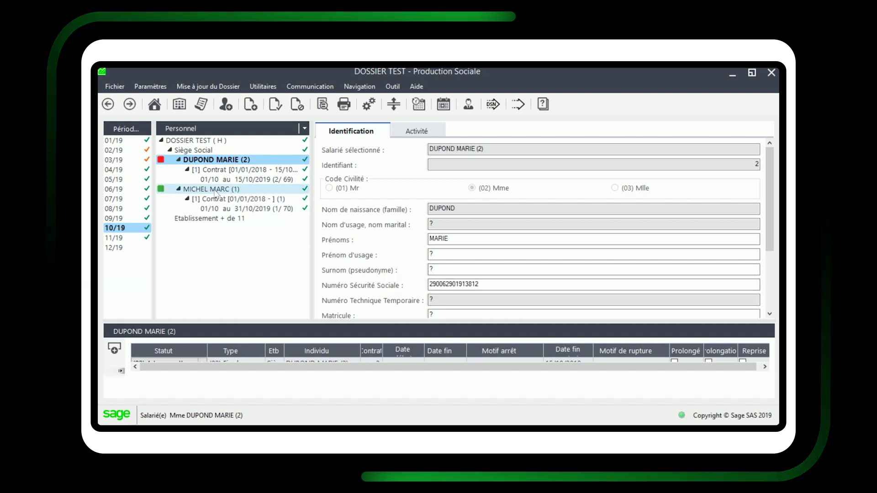
Select the 11/19 payroll period and turn off the display restriction "Uniquement salariés présents"
left_click(132, 238)
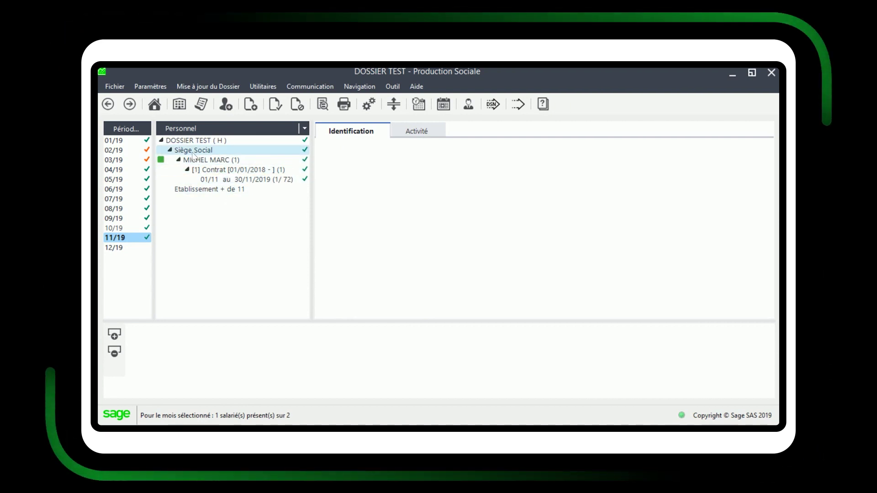
left_click(151, 86)
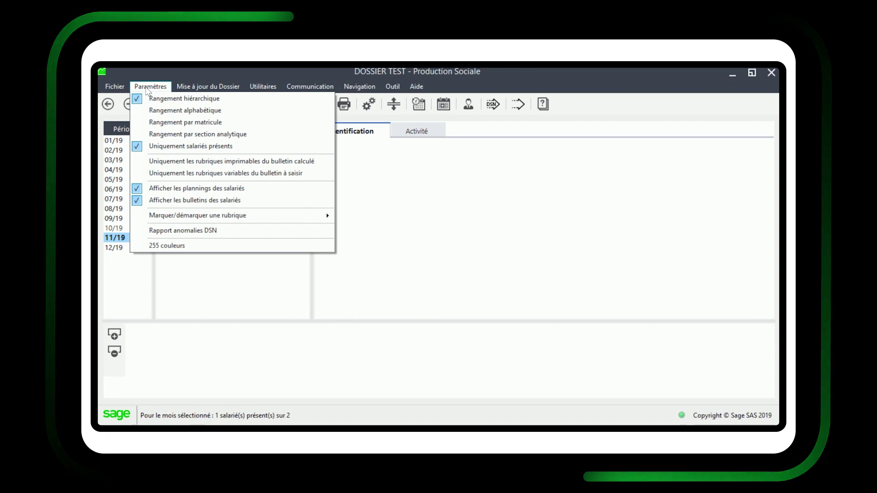
left_click(165, 146)
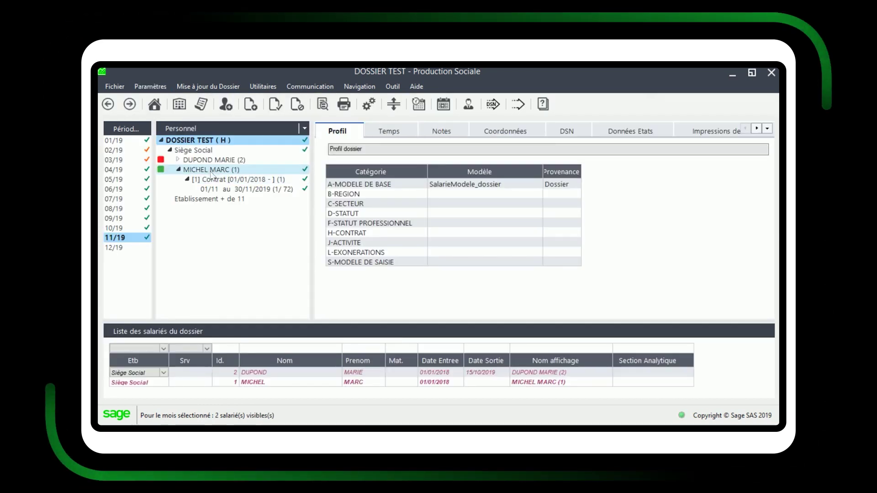
Add a complementary payslip for 01/11/2019 to 01/11/2019 to the contract of the employee who left on 15/10/2019, and calculate it
left_click(224, 160)
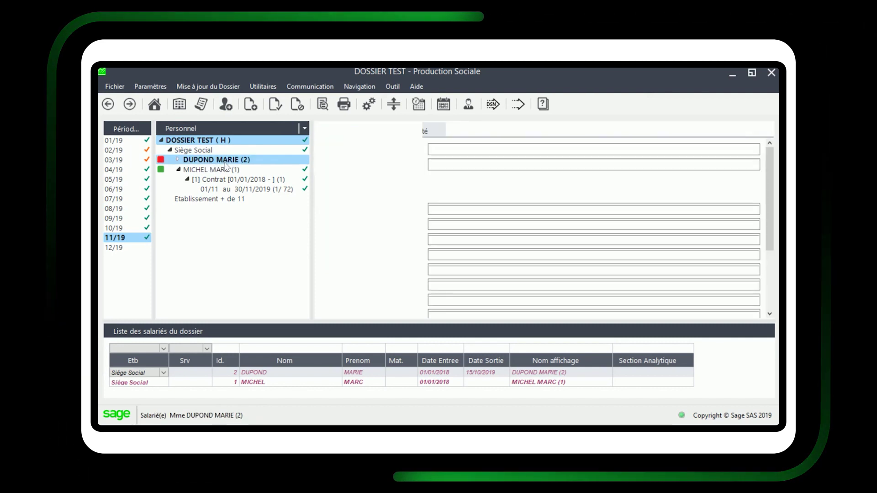
left_click(232, 169)
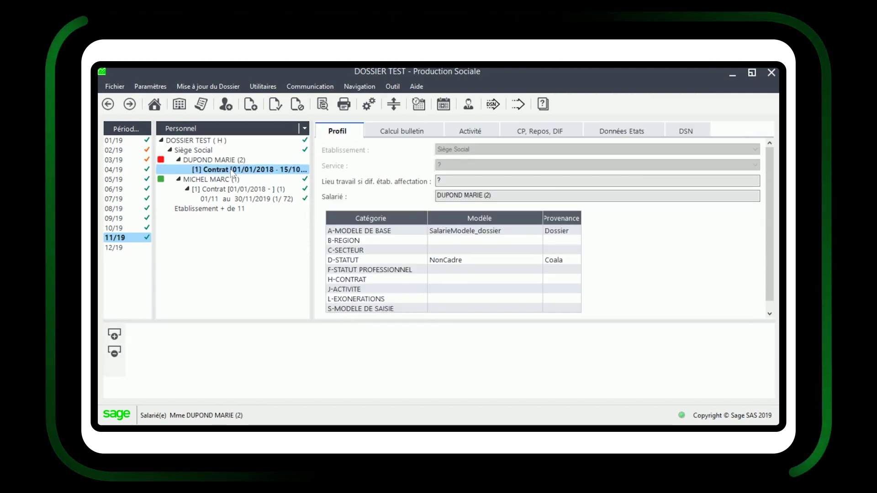
right_click(231, 170)
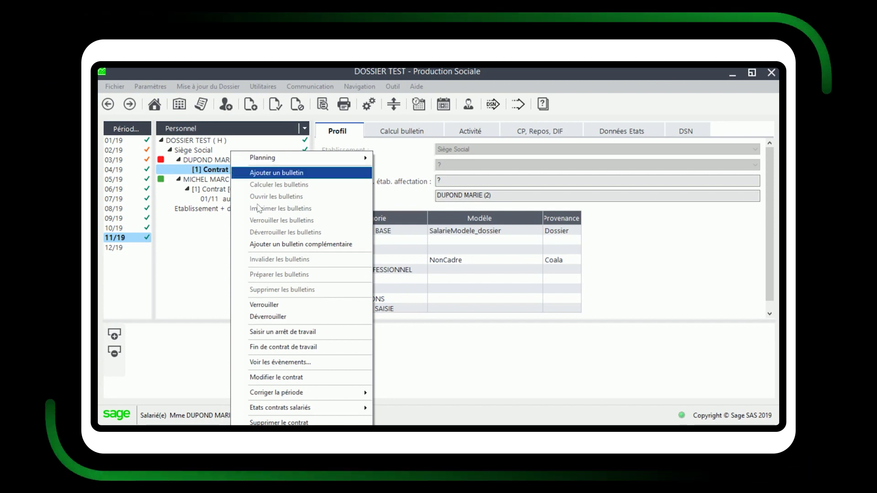
left_click(311, 245)
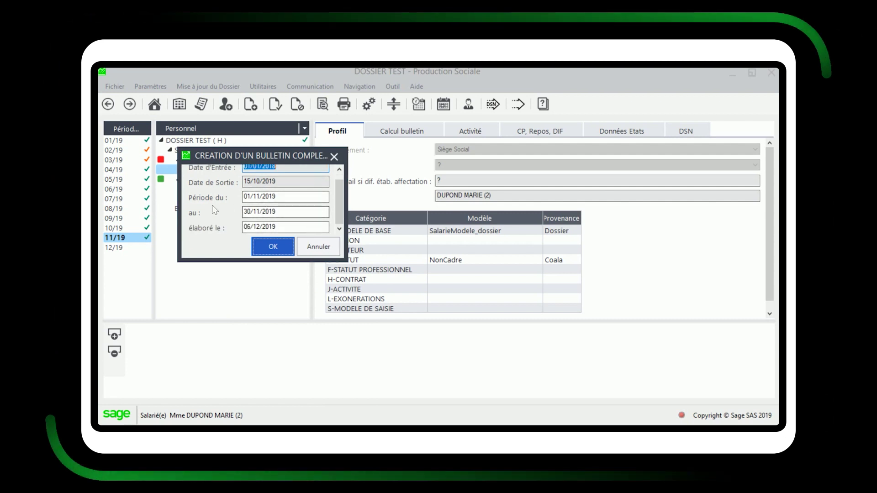
left_click(254, 212)
left_click(252, 212)
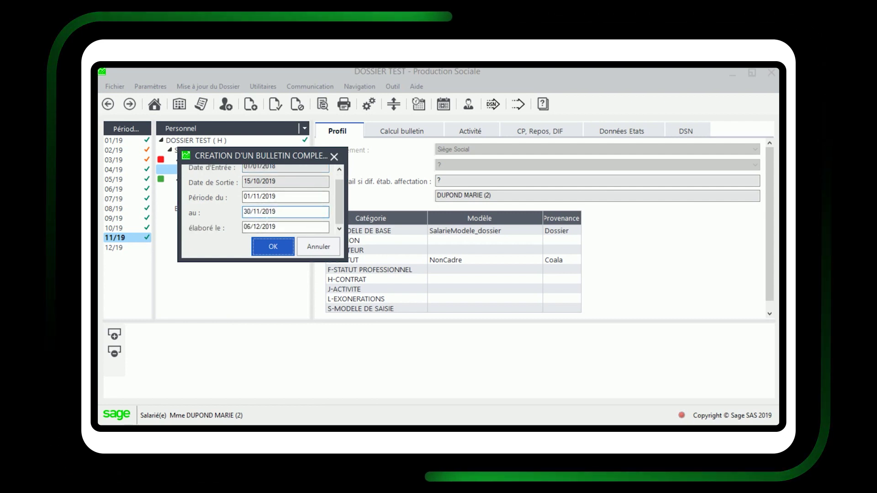
key("BackSpace")
key("BackSpace")
type("01")
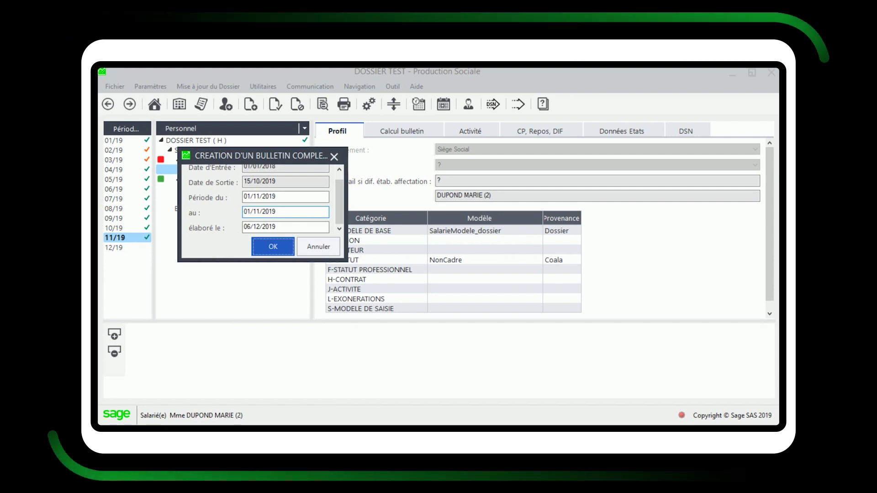
left_click(272, 246)
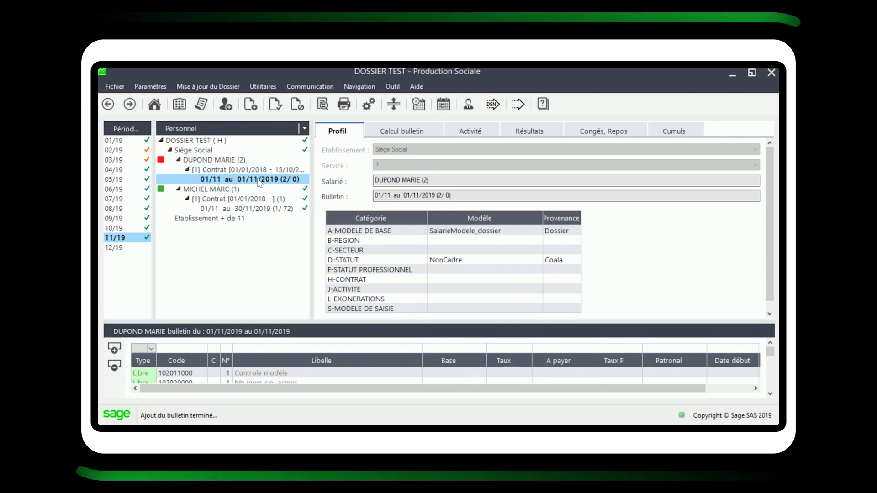
double_click(255, 183)
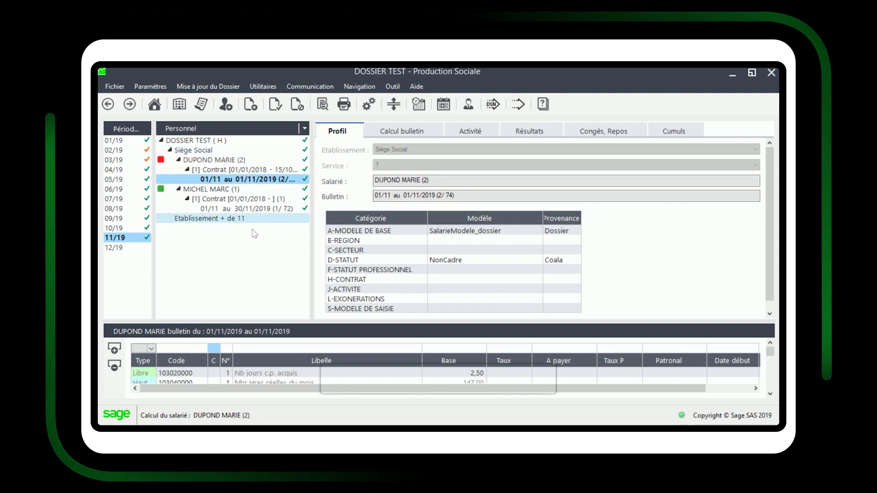
Open the DSN tracking, load DOSSIER TEST's November 2019 normal monthly declaration, and go to the blocking error on S21.G00.86.001 from its control report
left_click(491, 109)
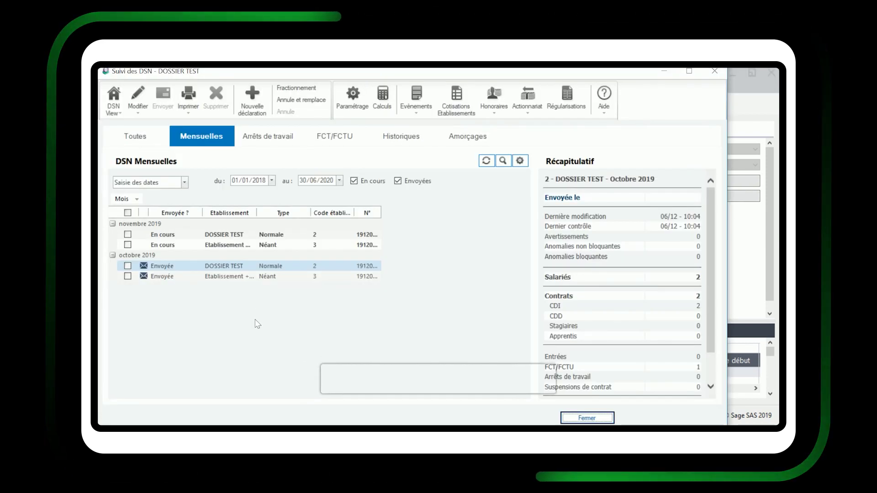
double_click(170, 235)
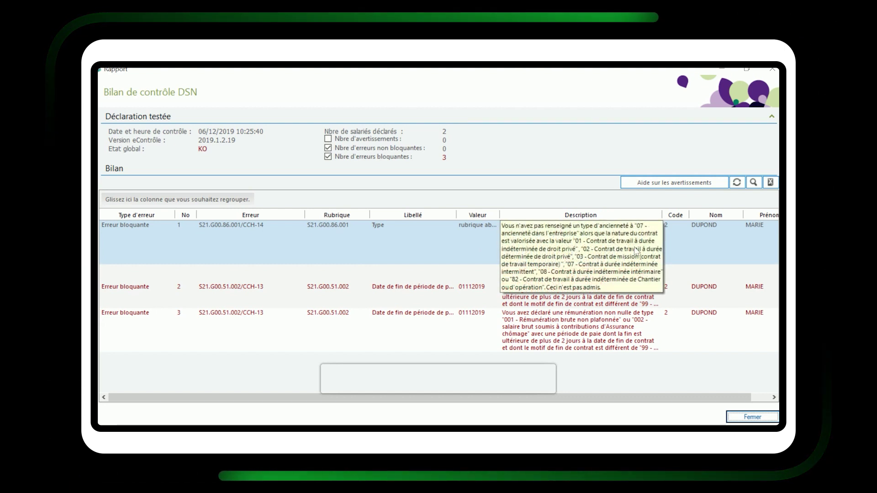
double_click(663, 253)
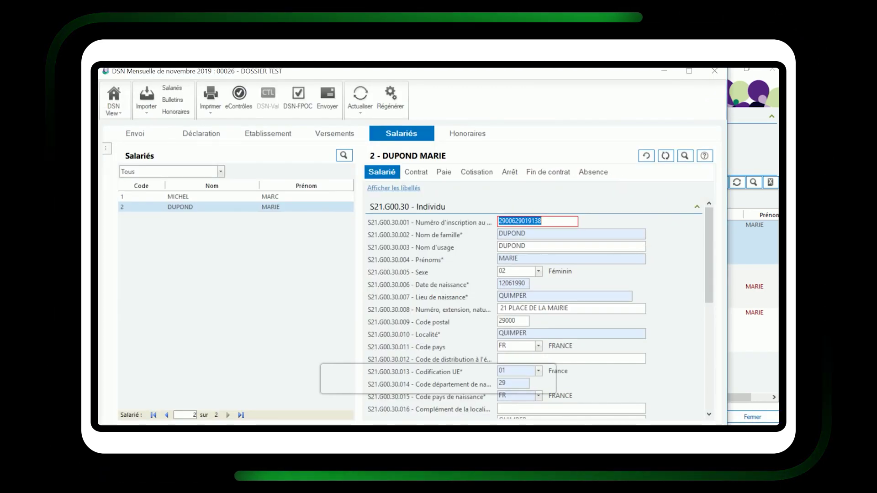
In the S21.G00.86 - Ancienneté block, set the seniority type to 07 (Ancienneté dans l'entreprise) and the unit to 02
scroll(443, 375, "down", 5)
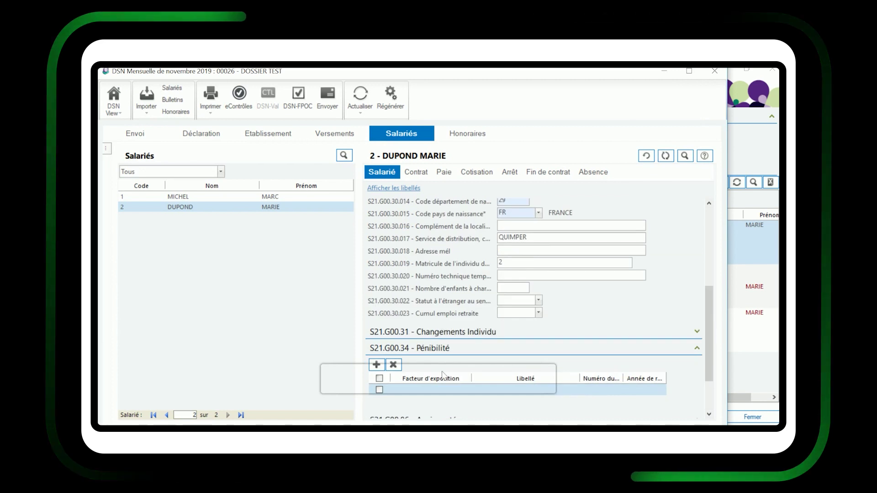
scroll(443, 375, "down", 2)
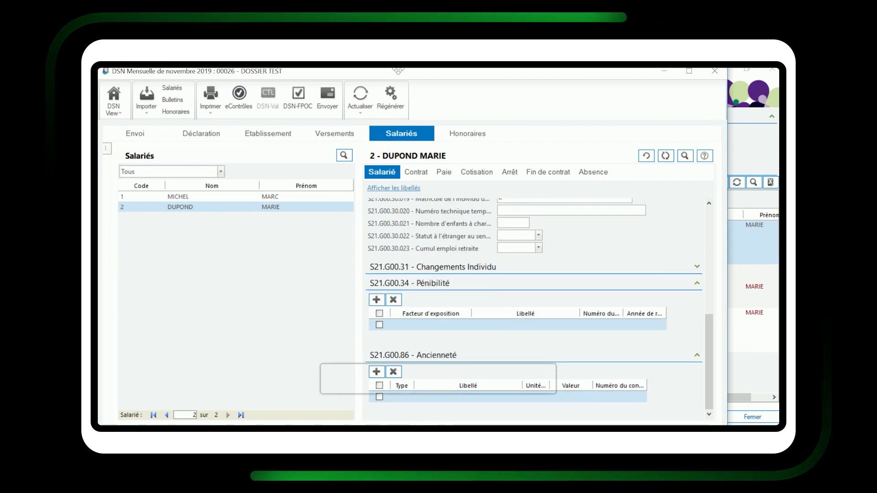
left_click(406, 398)
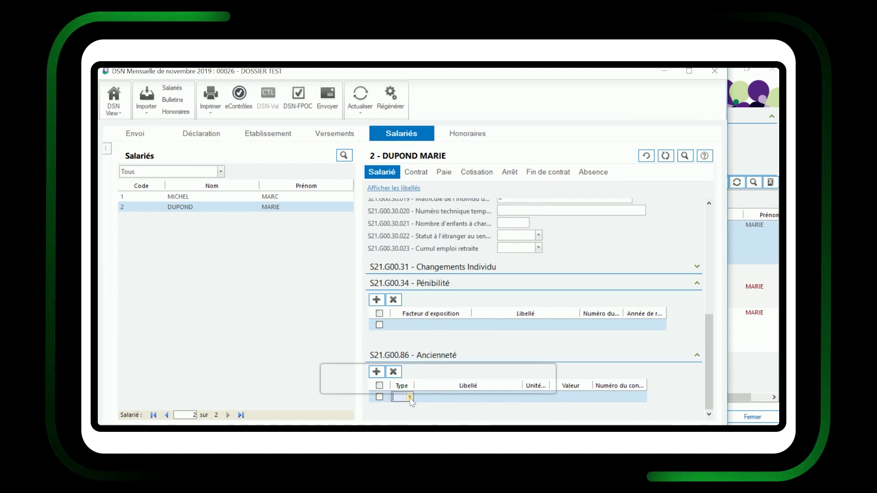
left_click(410, 397)
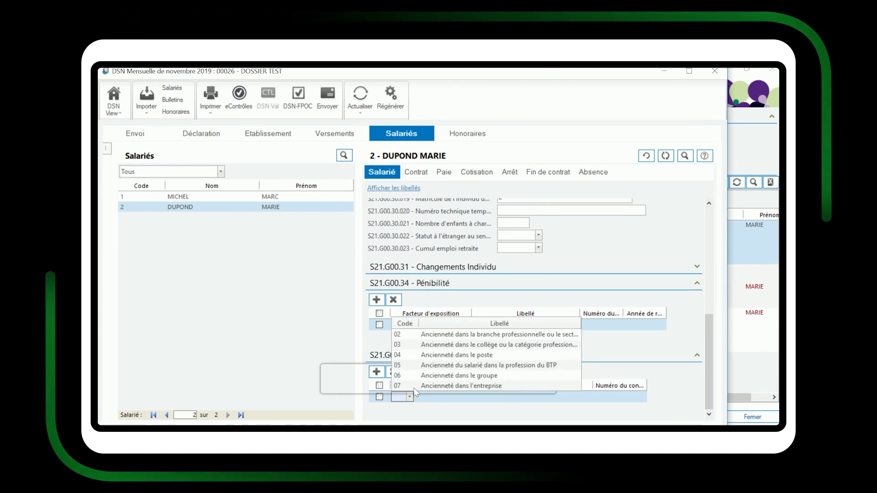
left_click(416, 387)
key("Tab")
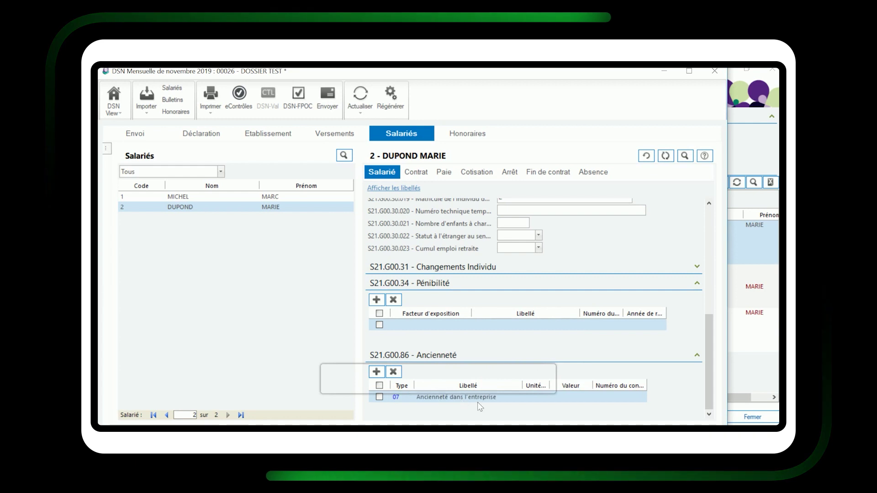
left_click(545, 397)
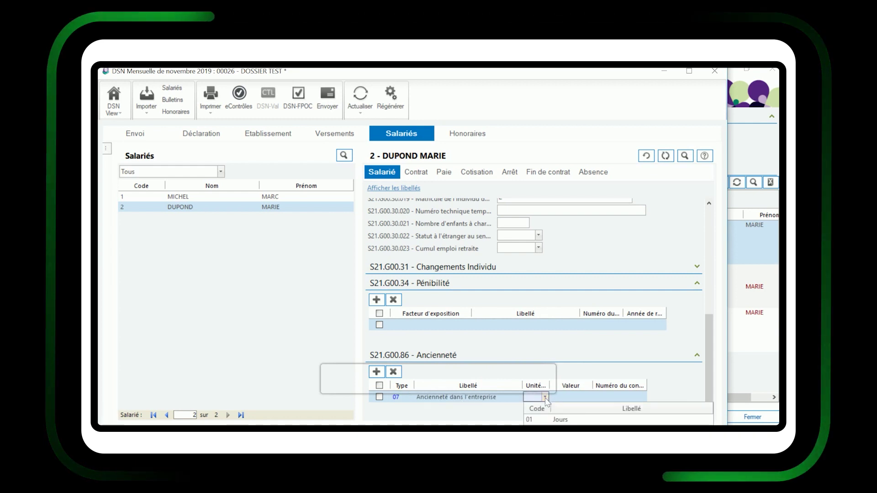
left_click(567, 418)
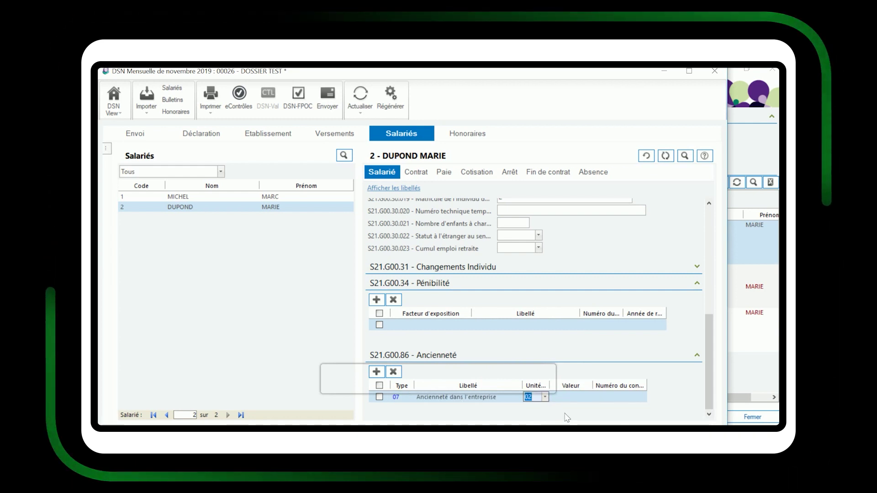
key("Tab")
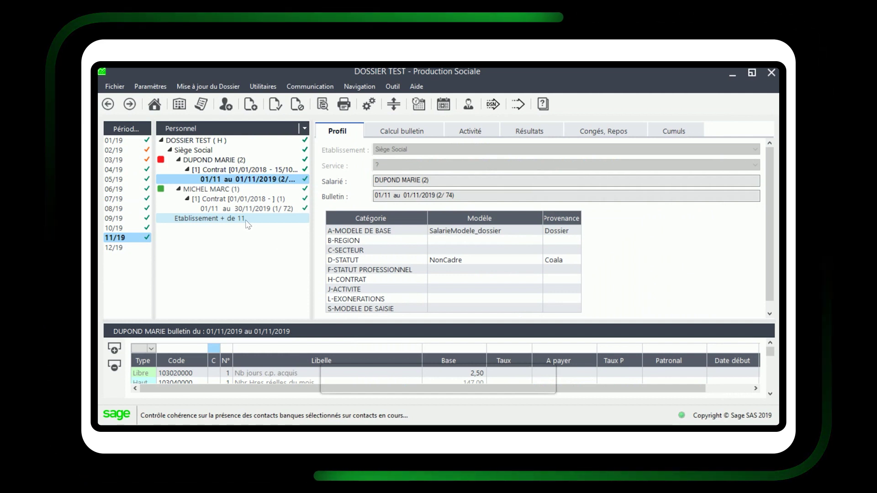
Look up the months of presence in the departed employee's 10/19 payslip in Production Sociale, and enter 22 as the DSN seniority value
left_click(120, 228)
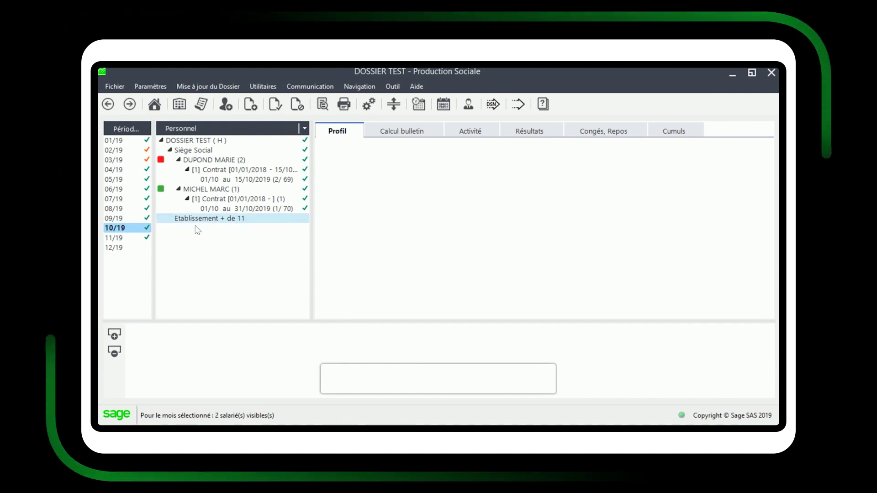
left_click(236, 181)
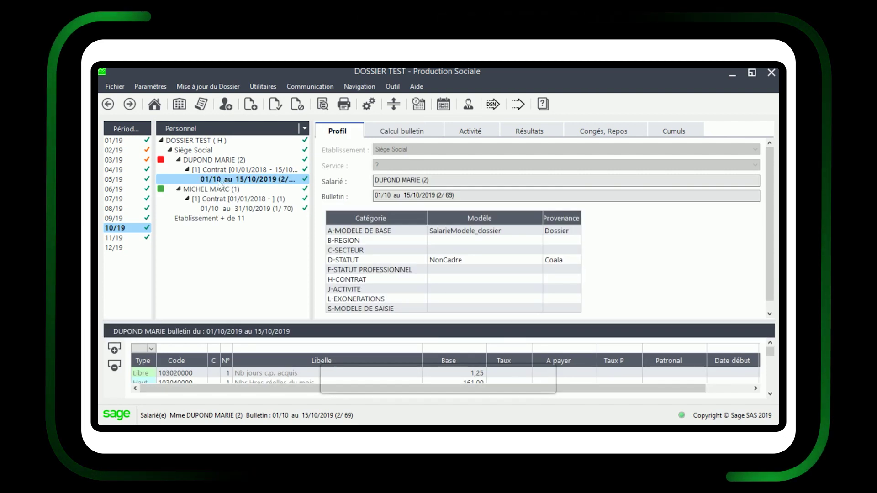
left_click(485, 134)
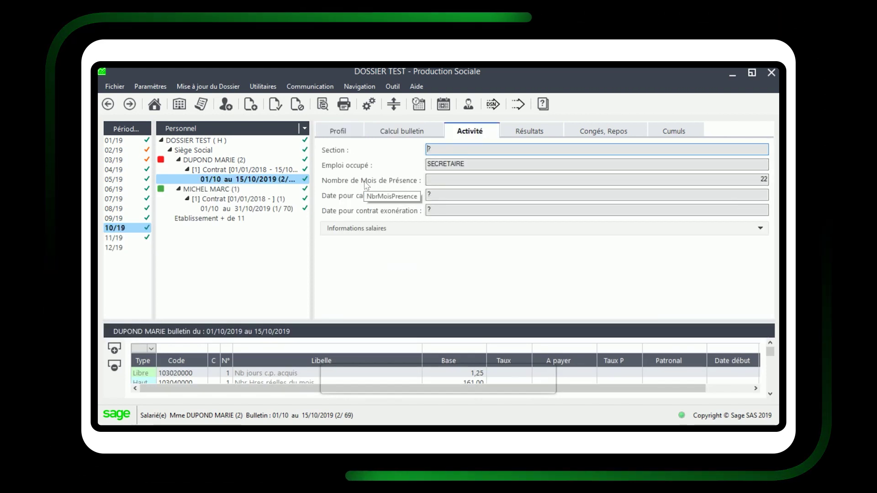
left_click(569, 185)
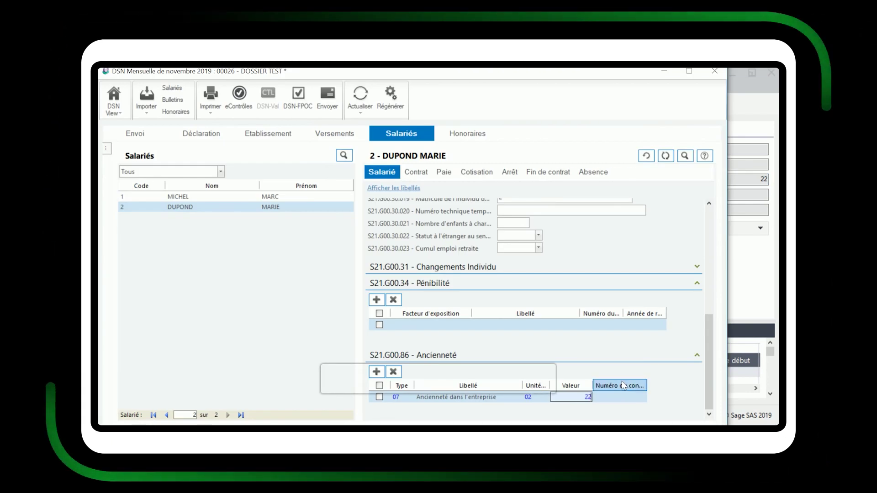
Copy the contract number from field S21.G00.40.009 of the employee's contract data into the Ancienneté row
left_click(619, 397)
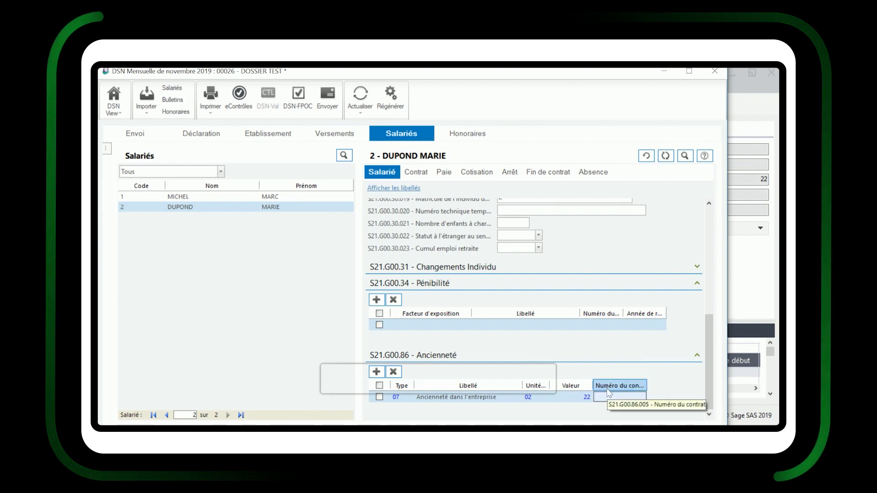
left_click(416, 173)
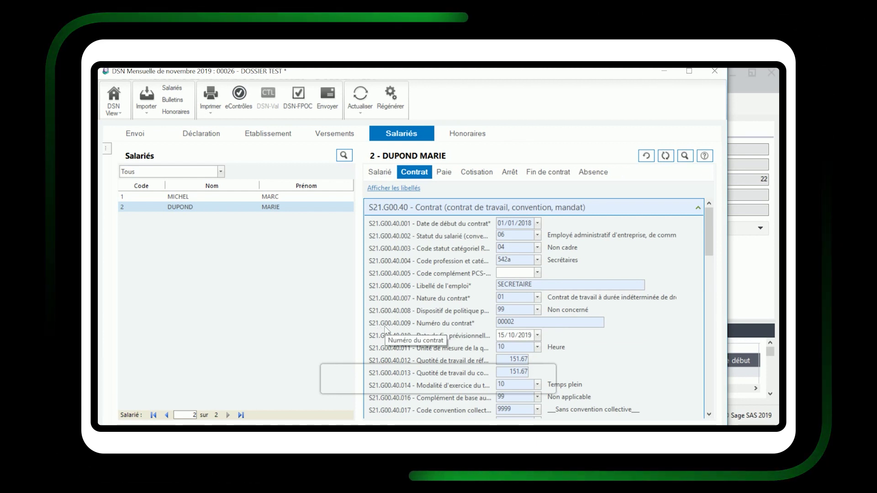
double_click(500, 323)
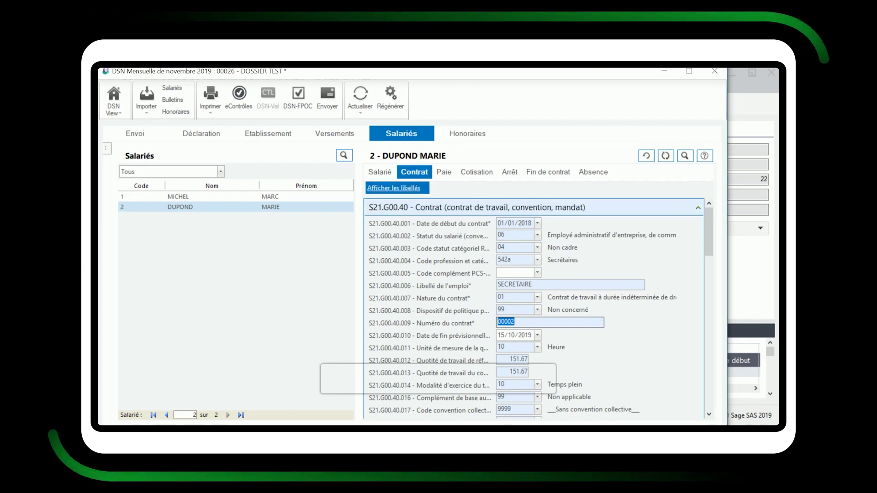
left_click(389, 175)
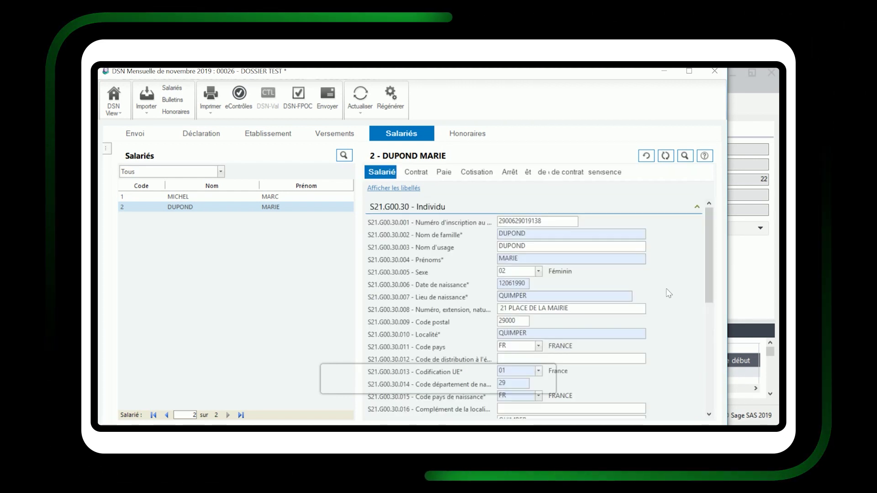
scroll(665, 303, "down", 10)
left_click(619, 397)
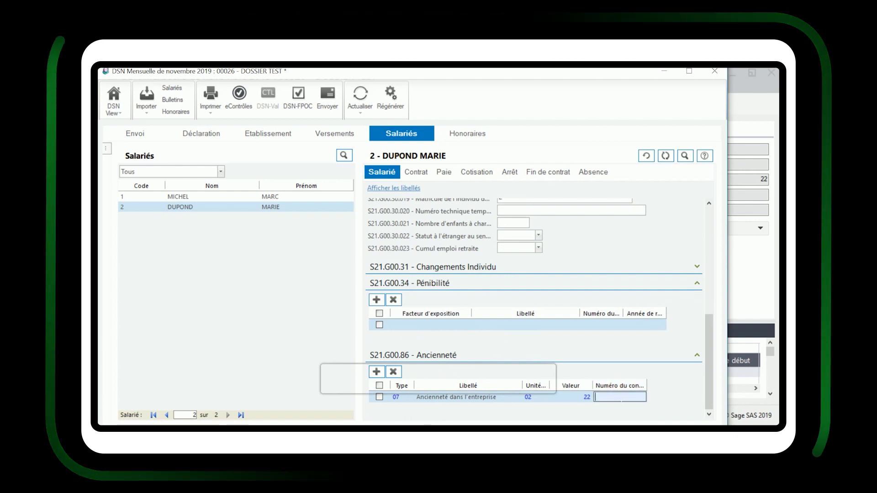
type("00002")
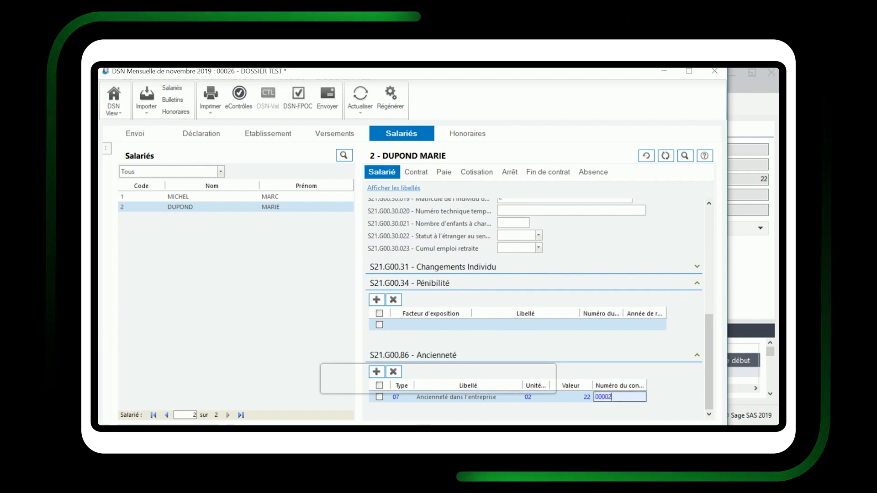
Rerun the eContrôles check on the November declaration, saving the pending changes, and close the control report
left_click(239, 96)
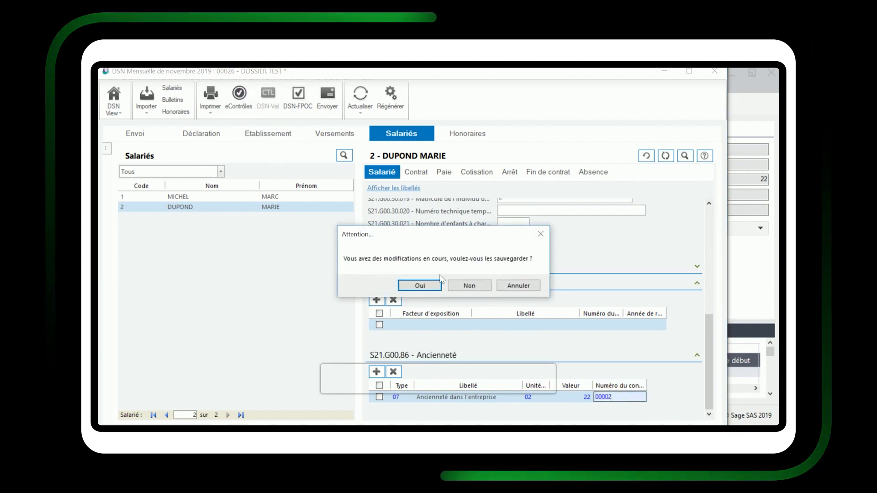
left_click(428, 288)
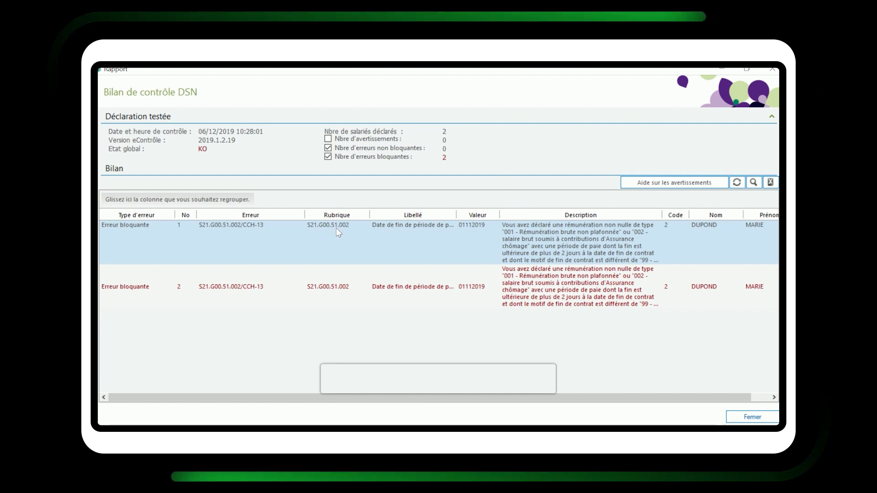
left_click(753, 417)
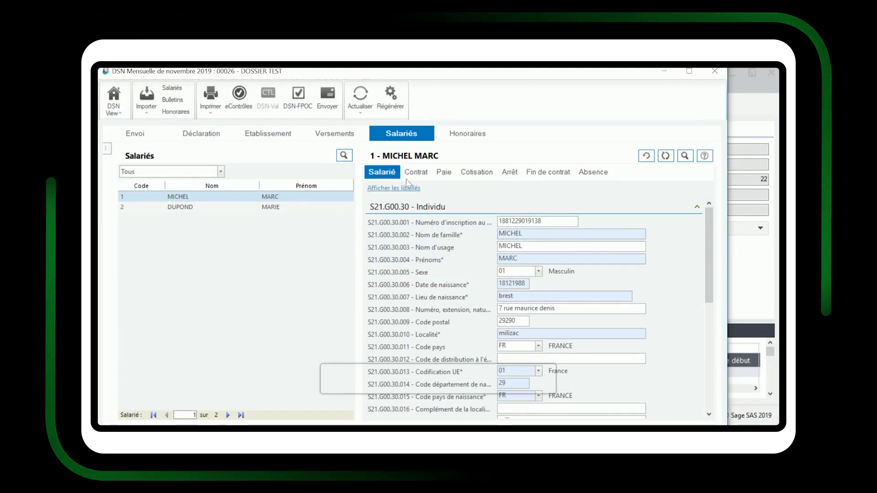
For employee 2, display the payslip information in the S21.G00.51 - Rémunération block of the pay data
left_click(299, 208)
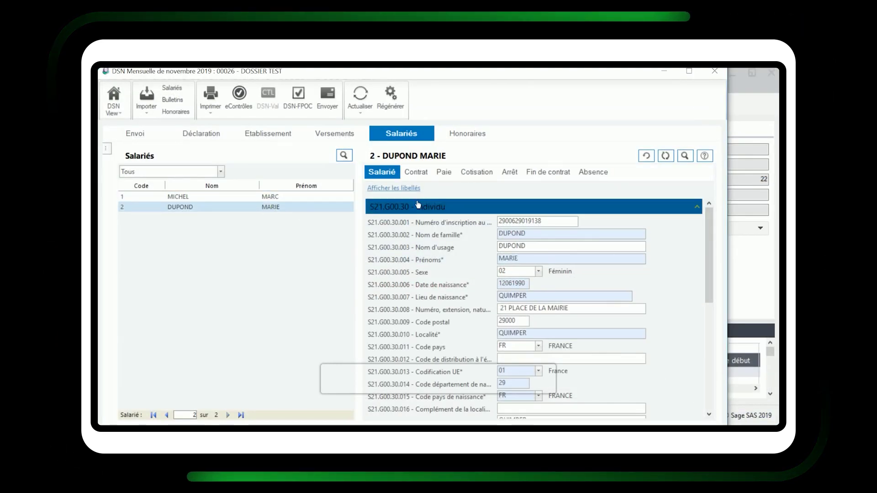
left_click(442, 172)
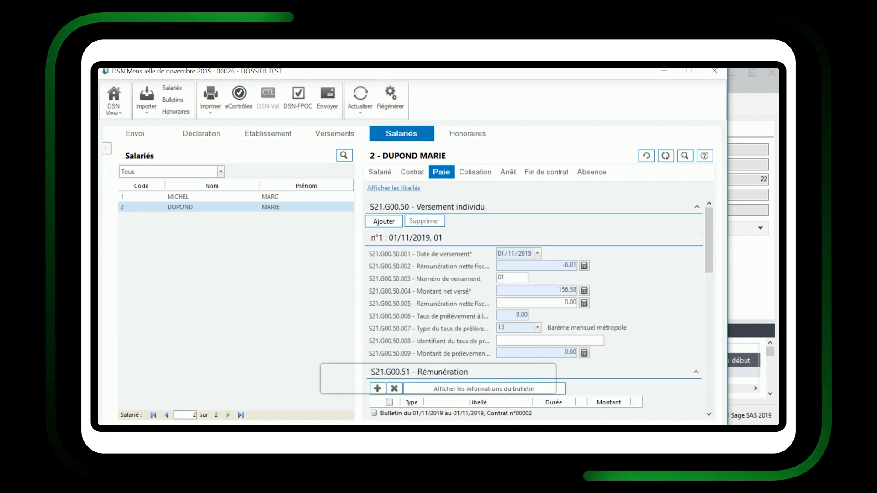
scroll(416, 253, "down", 3)
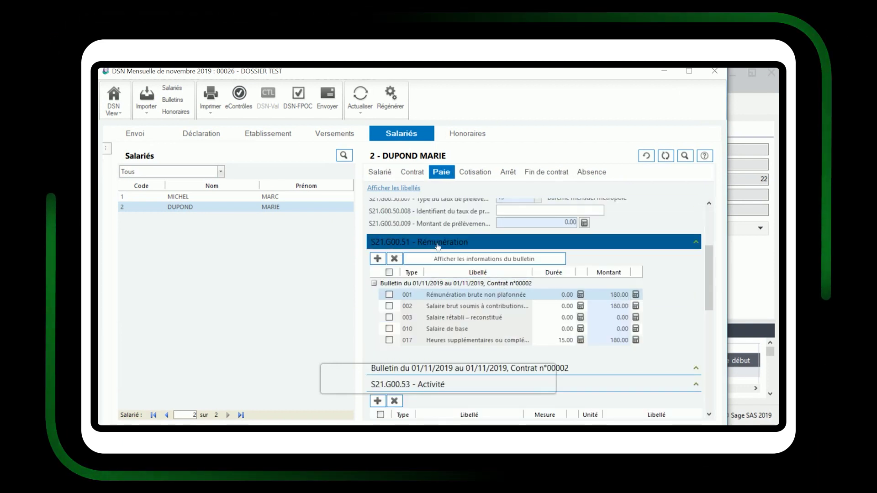
left_click(506, 263)
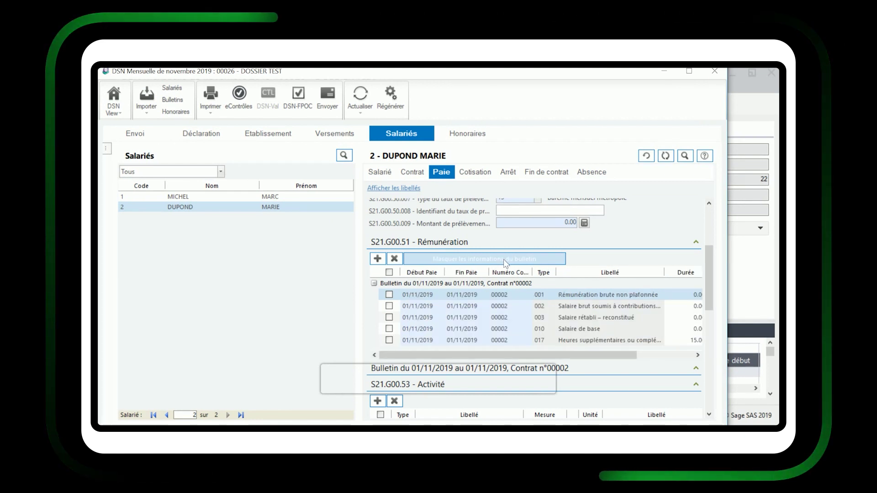
Set both the pay start and pay end dates of the Rémunération rows to 15/03/2019
left_click(405, 296)
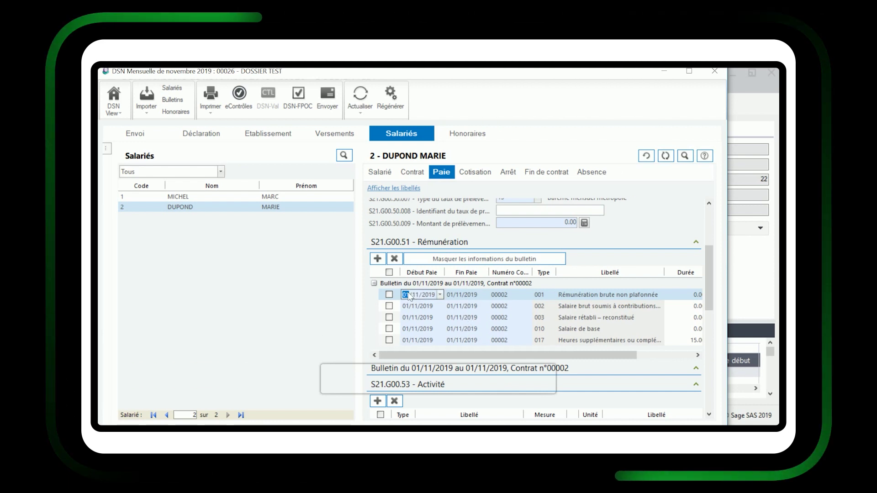
type("15/03")
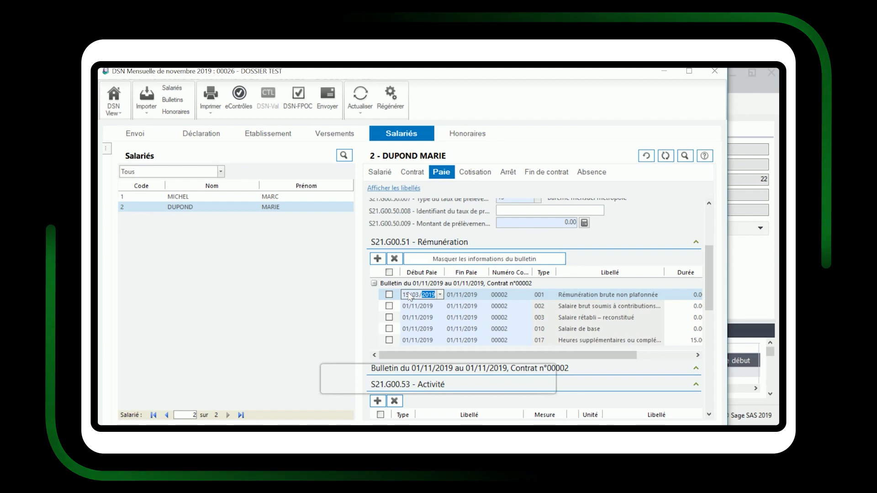
key("Return")
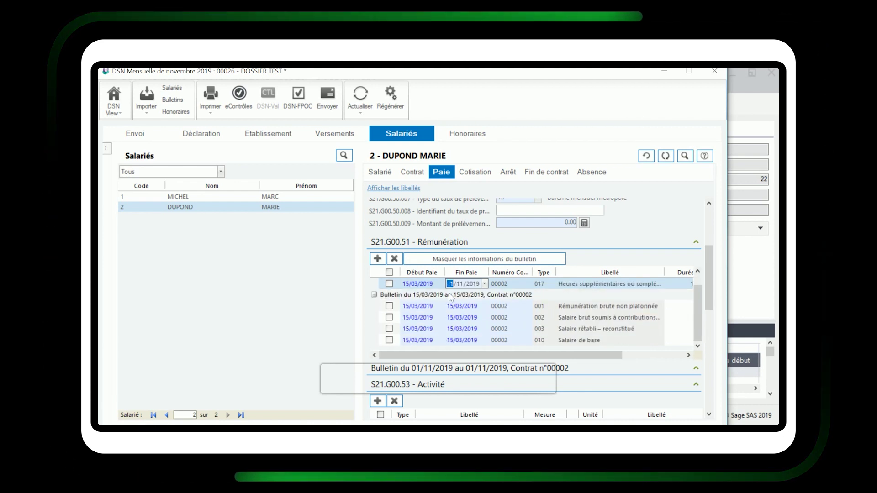
type("15/03")
key("Return")
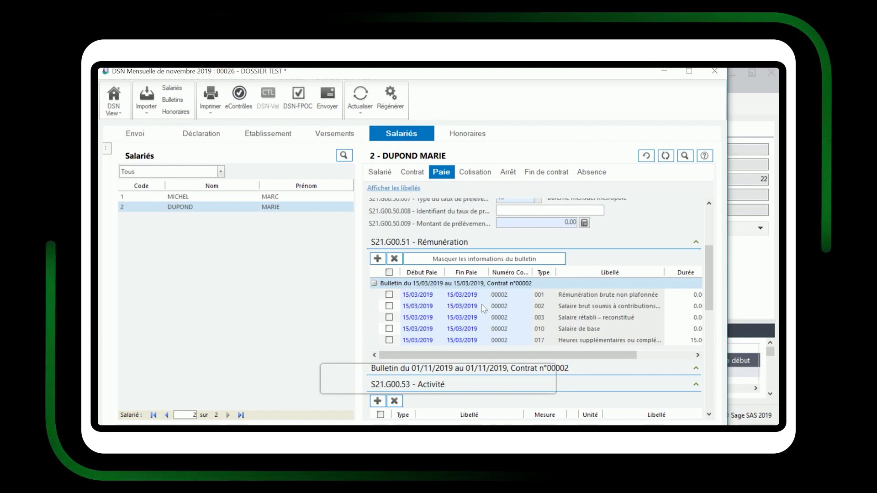
In the contribution data's S21.G00.78 - Base assujettie block, display the period information and set the attachment start and end dates to 15/03/2019
scroll(484, 309, "down", 3)
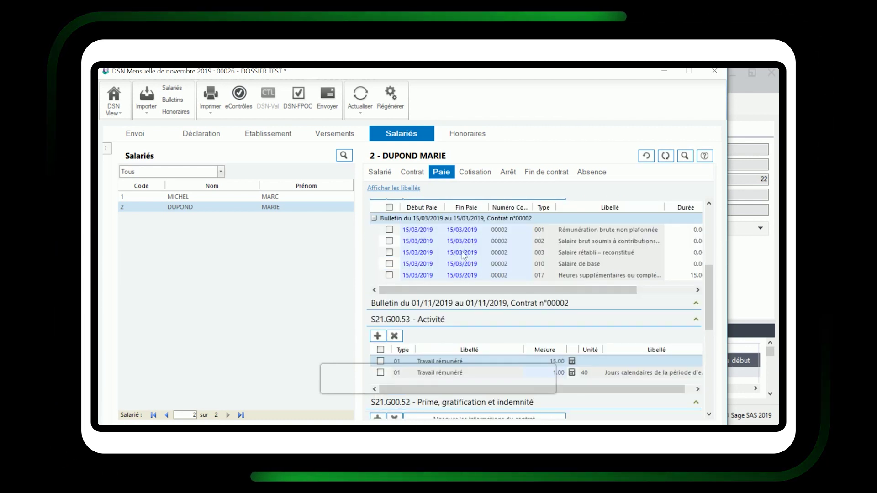
scroll(463, 256, "down", 6)
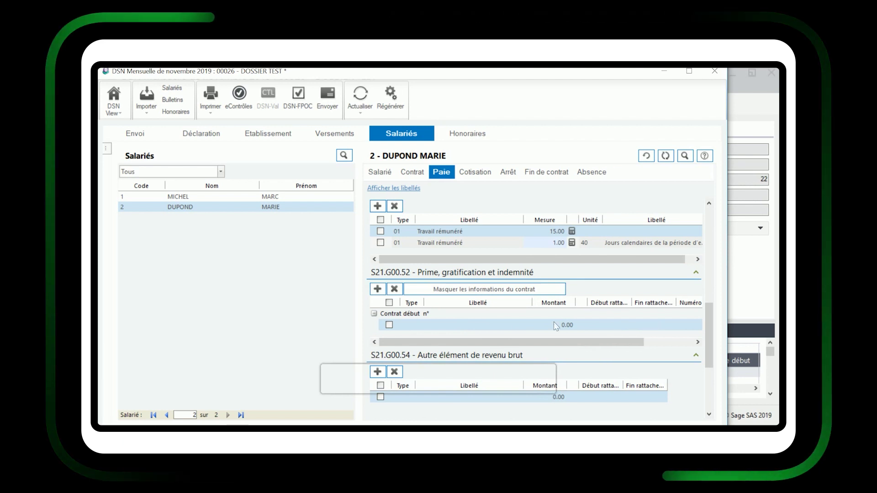
scroll(518, 325, "down", 2)
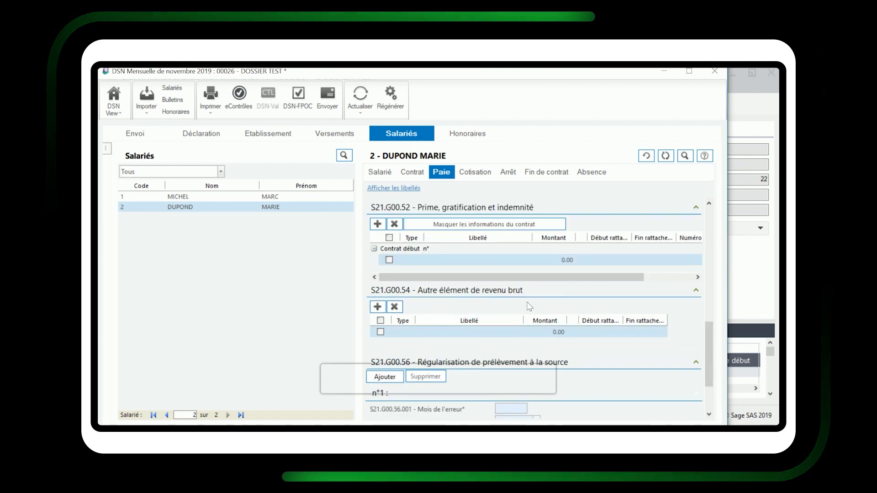
left_click(472, 177)
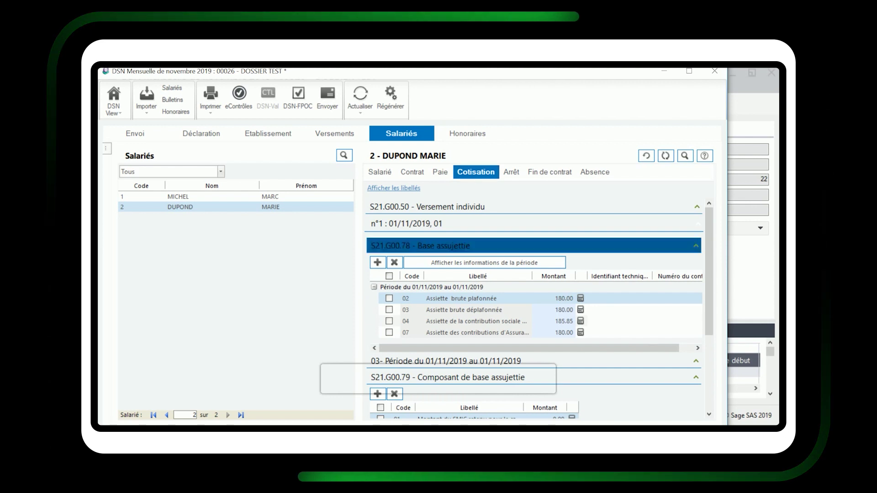
left_click(456, 266)
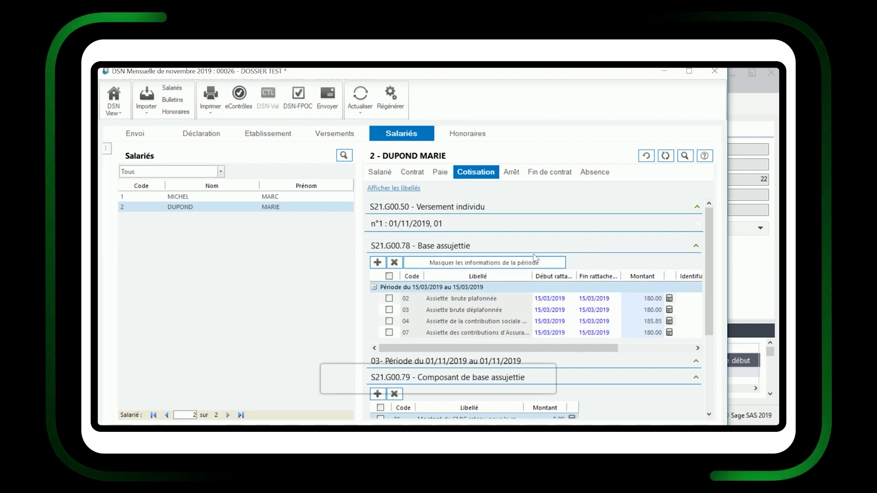
Run eContrôles again on the November 2019 declaration, saving the corrected pay and contribution periods
left_click(251, 116)
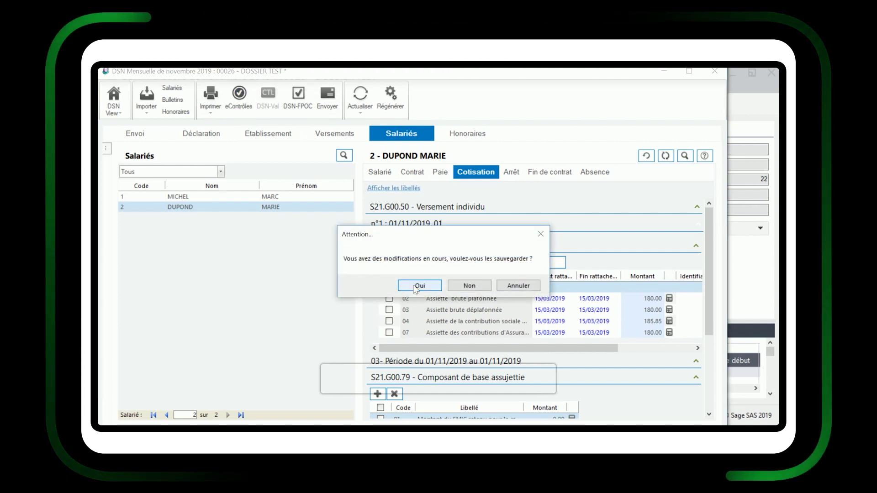
left_click(415, 287)
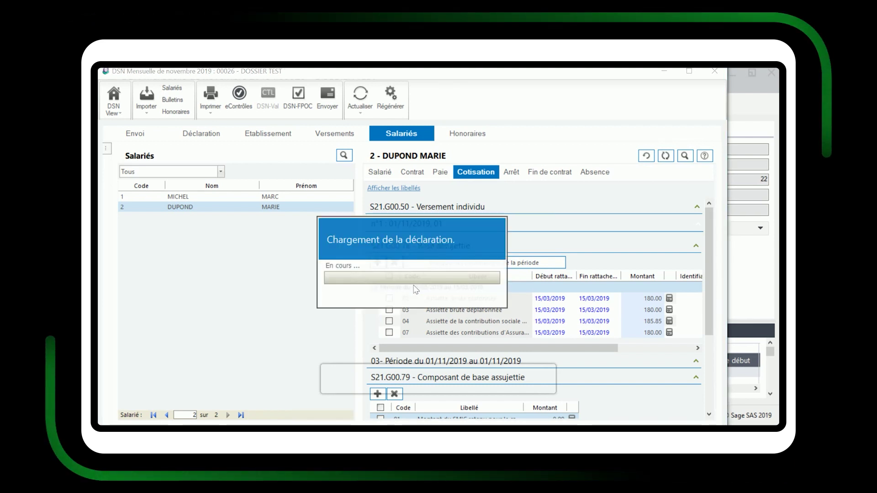